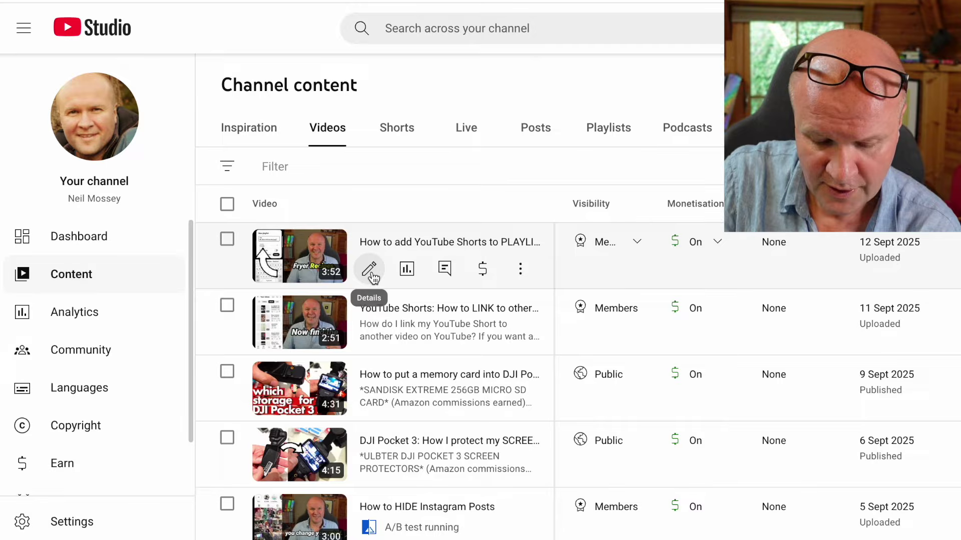
Open the details of the "How to add YouTube Shorts to PLAYLIST" video and start A/B testing for its title.
{"action": "left_click", "coordinate": [371, 271]}
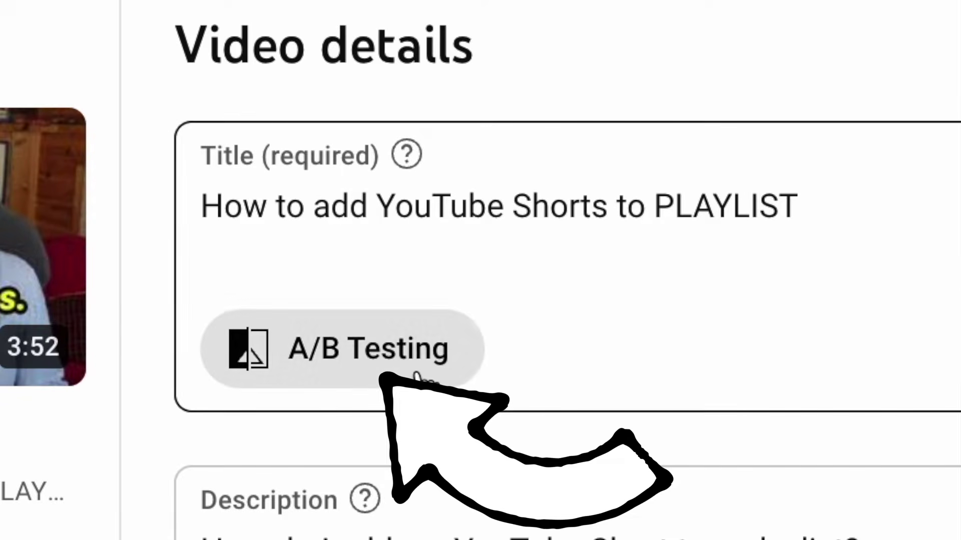
{"action": "left_click", "coordinate": [440, 350]}
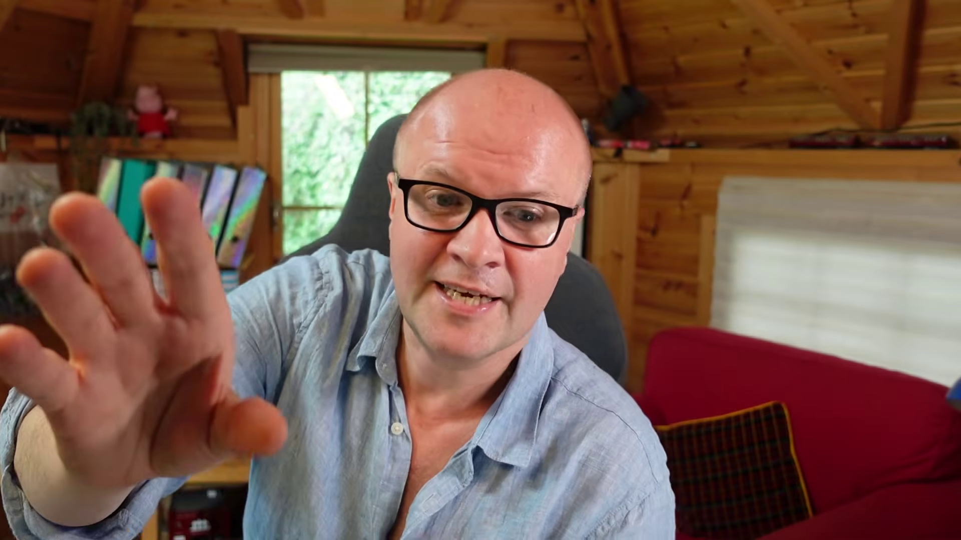
Browse the channel's uploaded videos to the end of the list and continue to the next page.
{"action": "scroll", "coordinate": [306, 229], "scroll_direction": "down", "scroll_amount": 20}
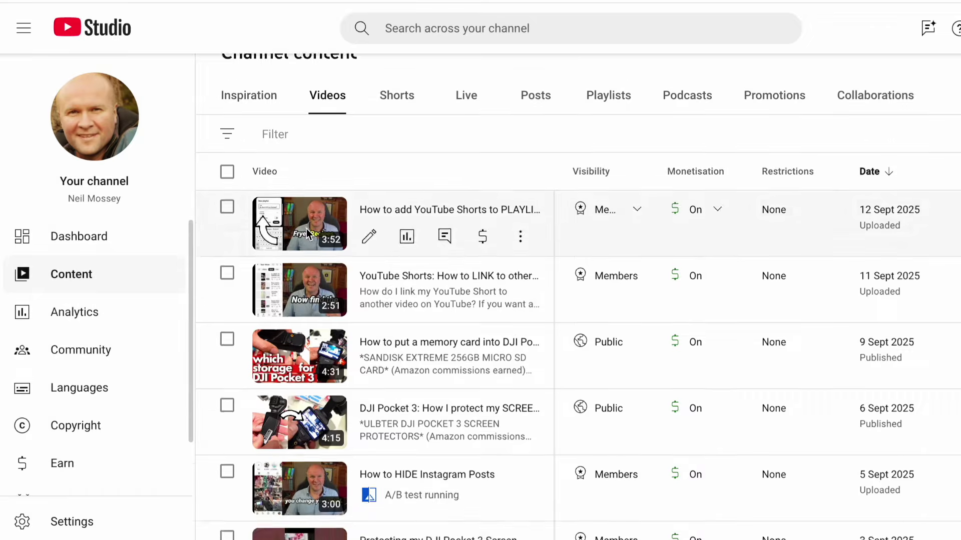
{"action": "scroll", "coordinate": [307, 229], "scroll_direction": "down", "scroll_amount": 12}
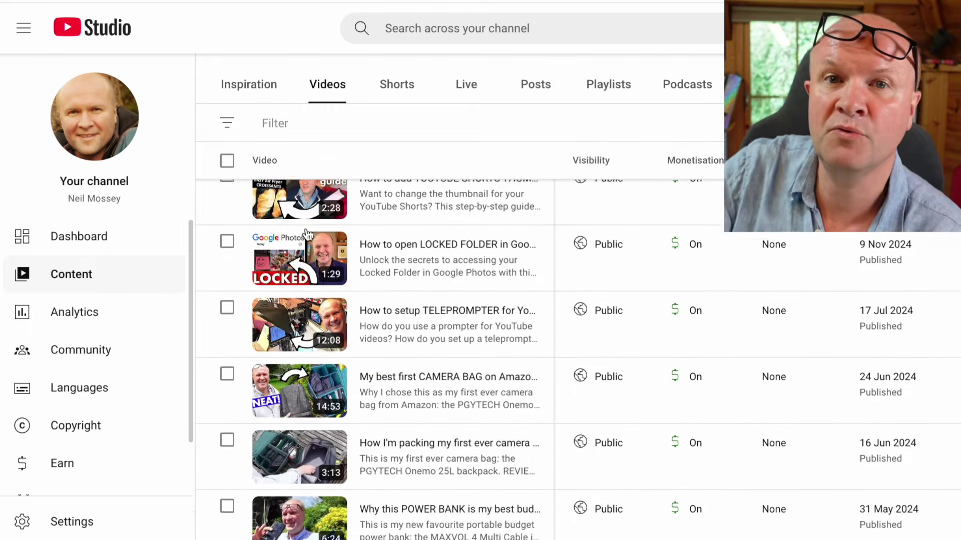
{"action": "scroll", "coordinate": [307, 235], "scroll_direction": "up", "scroll_amount": 10}
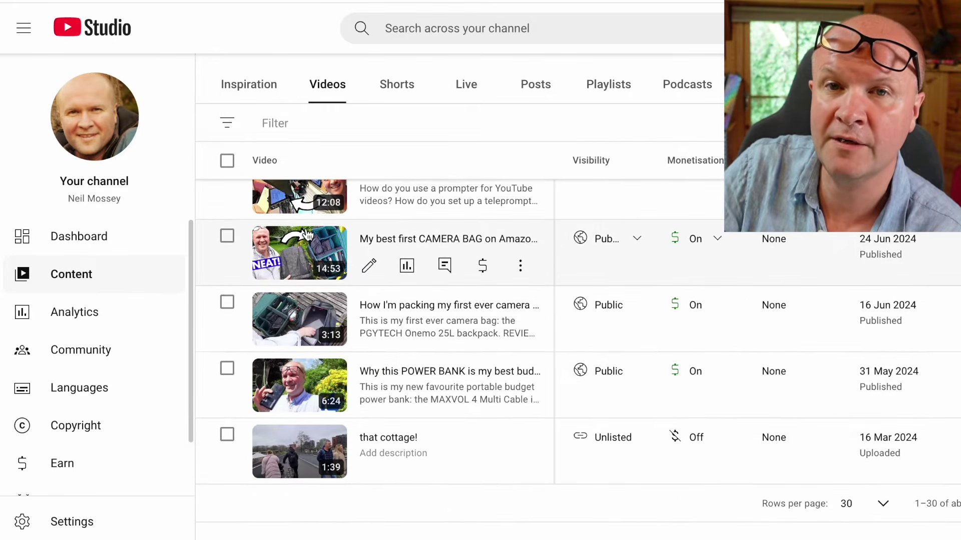
{"action": "scroll", "coordinate": [307, 234], "scroll_direction": "up", "scroll_amount": 12}
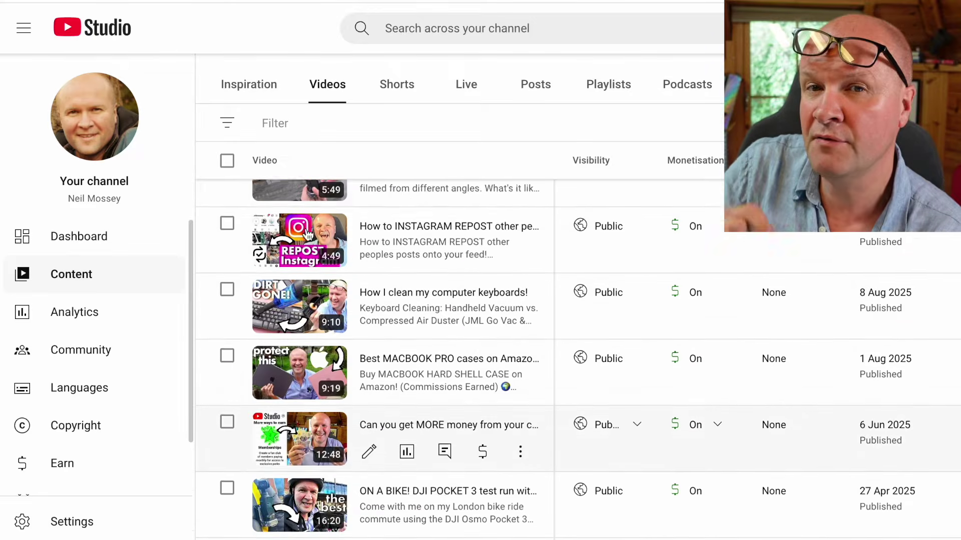
{"action": "scroll", "coordinate": [307, 234], "scroll_direction": "up", "scroll_amount": 10}
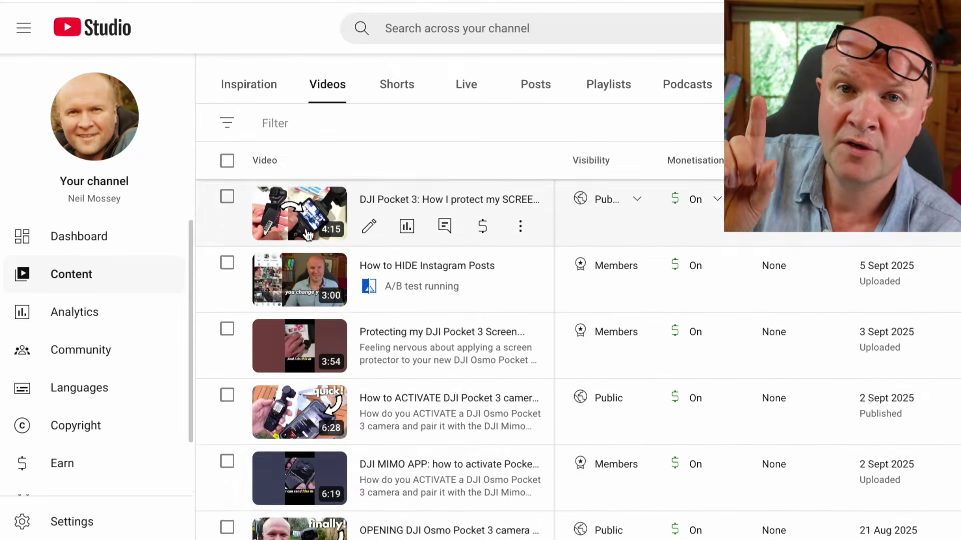
{"action": "scroll", "coordinate": [307, 235], "scroll_direction": "down", "scroll_amount": 20}
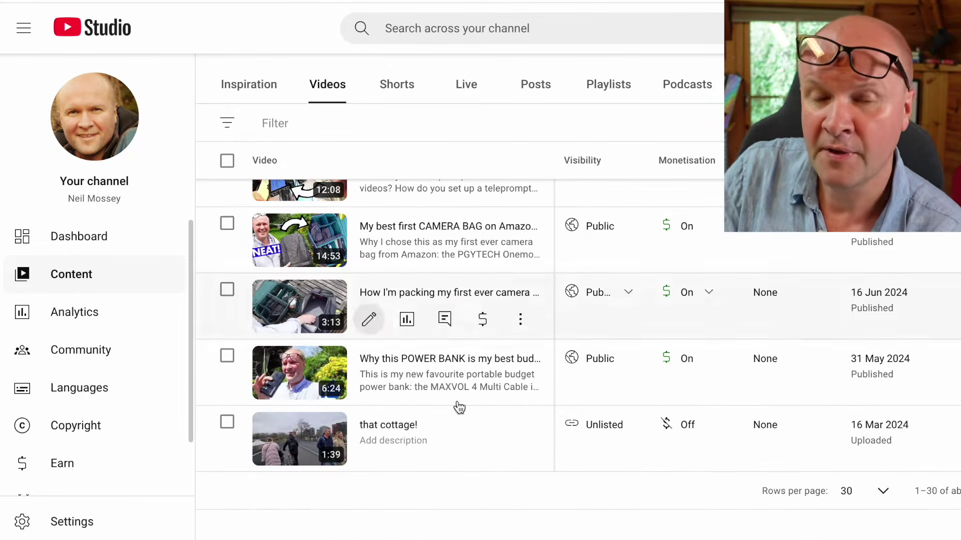
{"action": "left_click", "coordinate": [960, 491]}
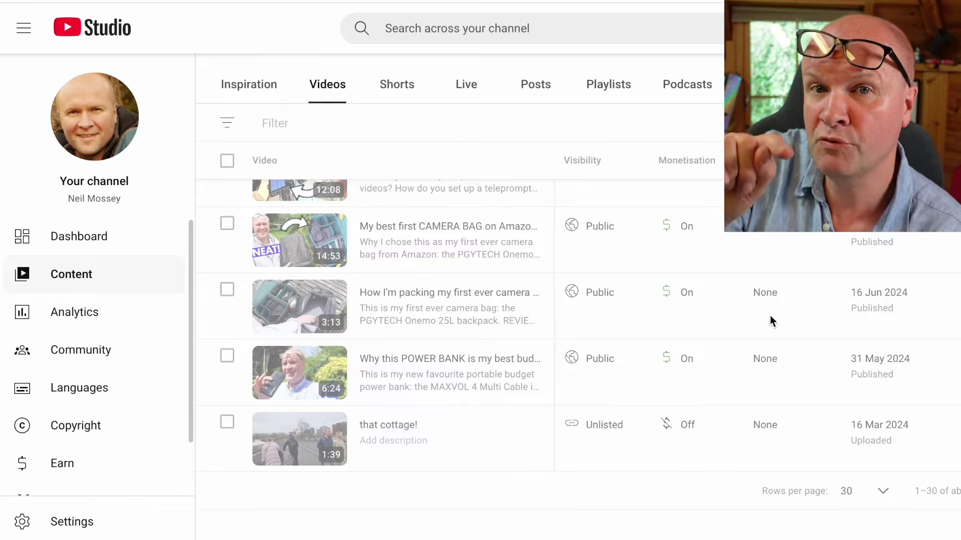
{"action": "scroll", "coordinate": [527, 242], "scroll_direction": "down", "scroll_amount": 12}
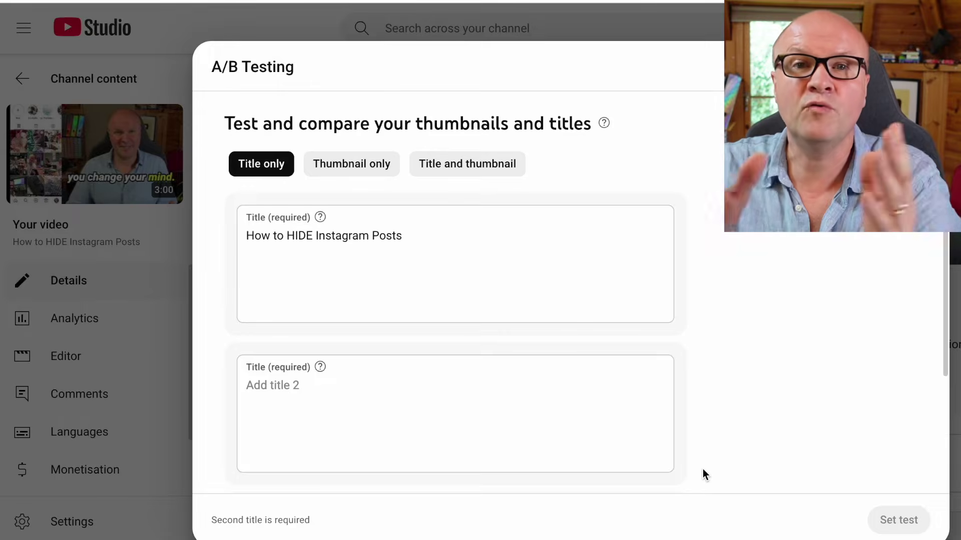
Enter "INSTAGRAM: Hide your posts!" as the second title in the title-only test for "How to HIDE Instagram Posts".
{"action": "left_click", "coordinate": [485, 399]}
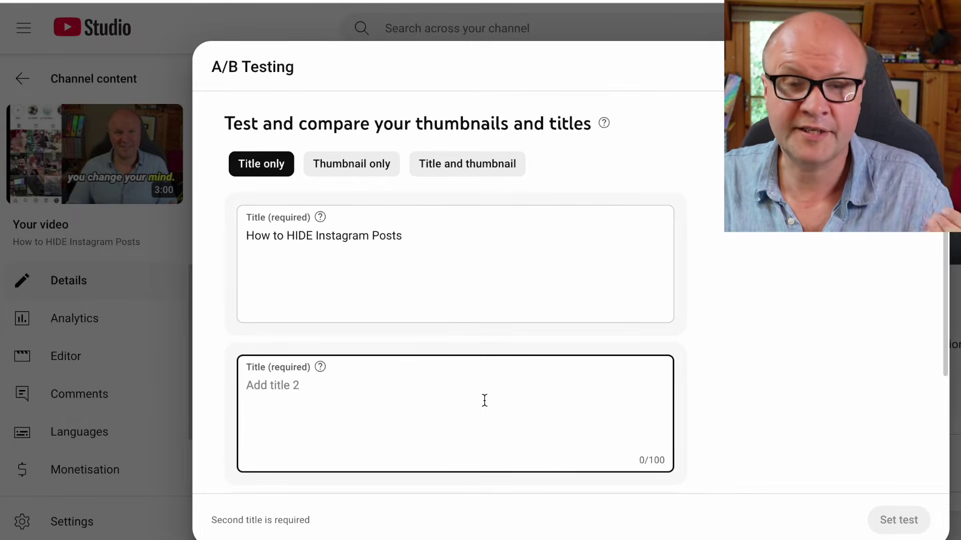
{"action": "type", "text": "INSTAGRAM"}
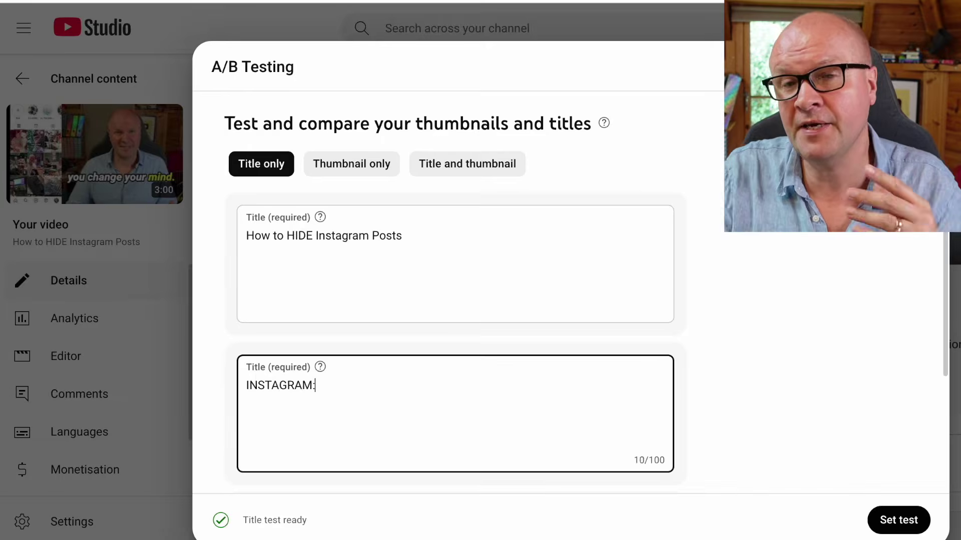
{"action": "type", "text": ":"}
{"action": "key", "text": "Tab"}
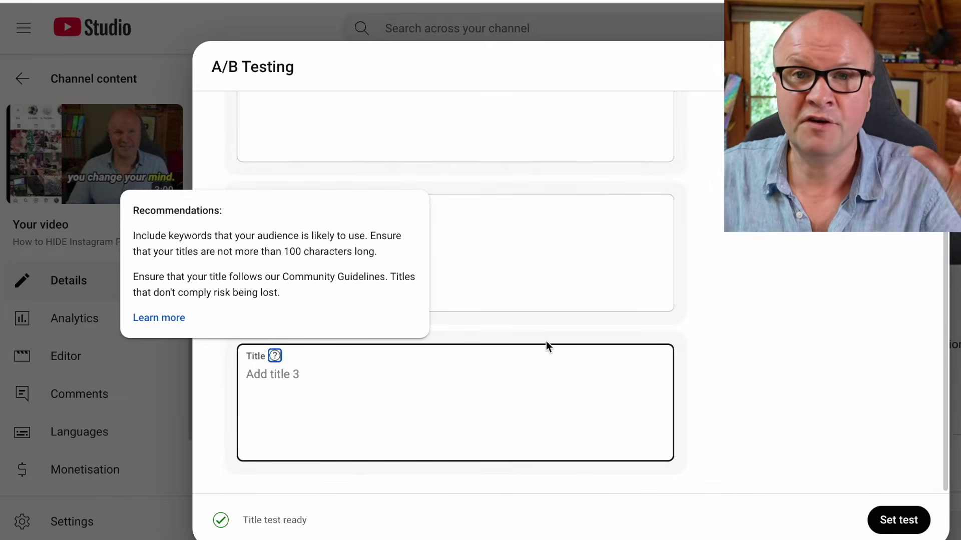
{"action": "left_click", "coordinate": [530, 285]}
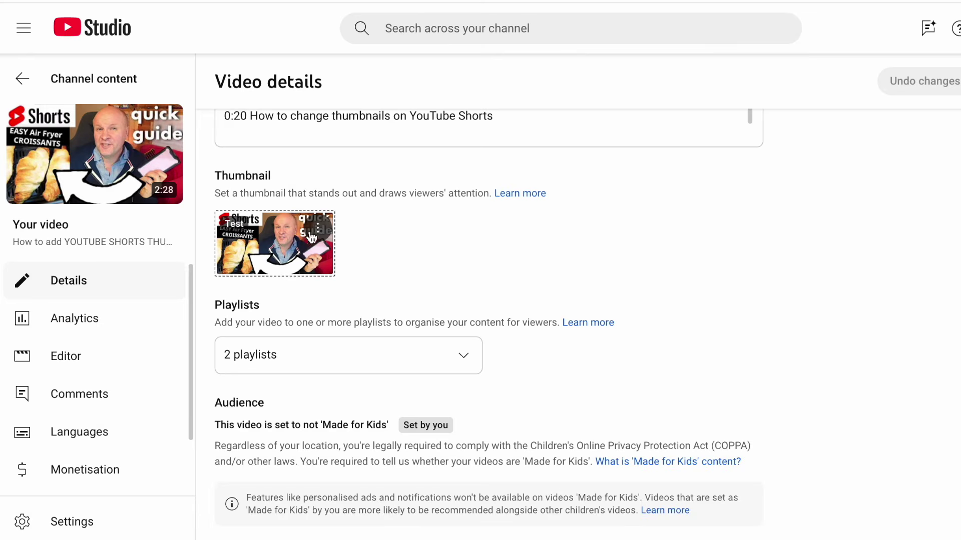
View the thumbnail test report of the YouTube Shorts thumbnail video.
{"action": "left_click", "coordinate": [318, 231]}
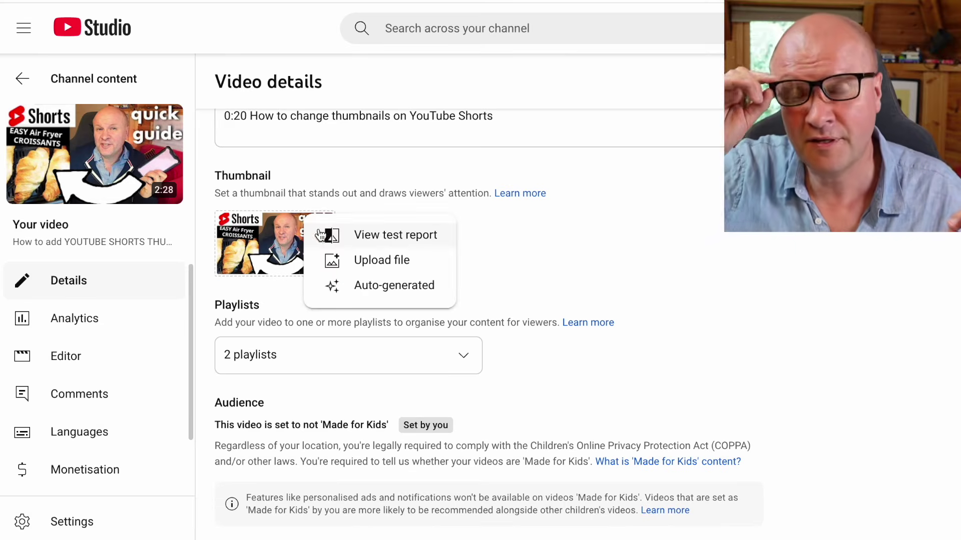
{"action": "left_click", "coordinate": [388, 238]}
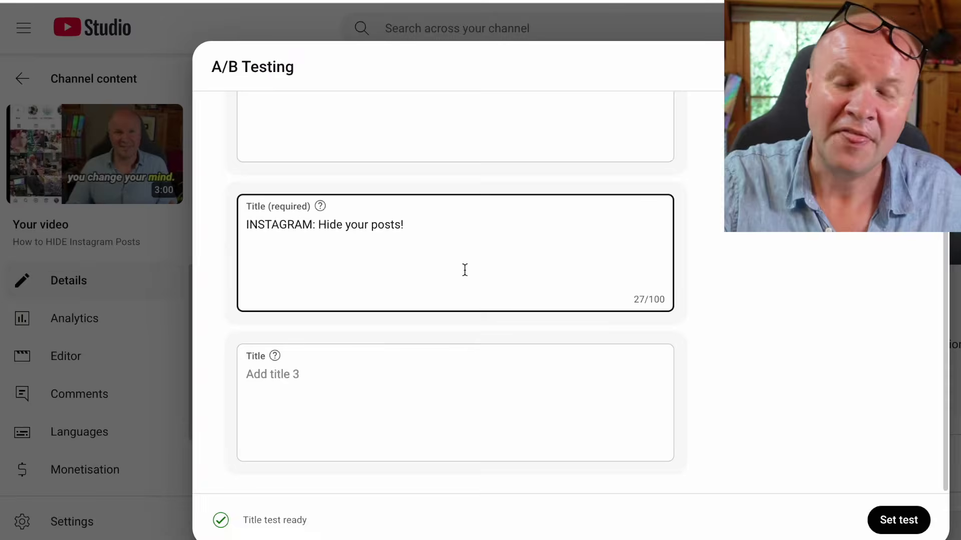
Enter "How to make INSTAGRAM posts PRIVATE and HIDDEN!" as the third test title and review the title variants.
{"action": "left_click", "coordinate": [357, 372]}
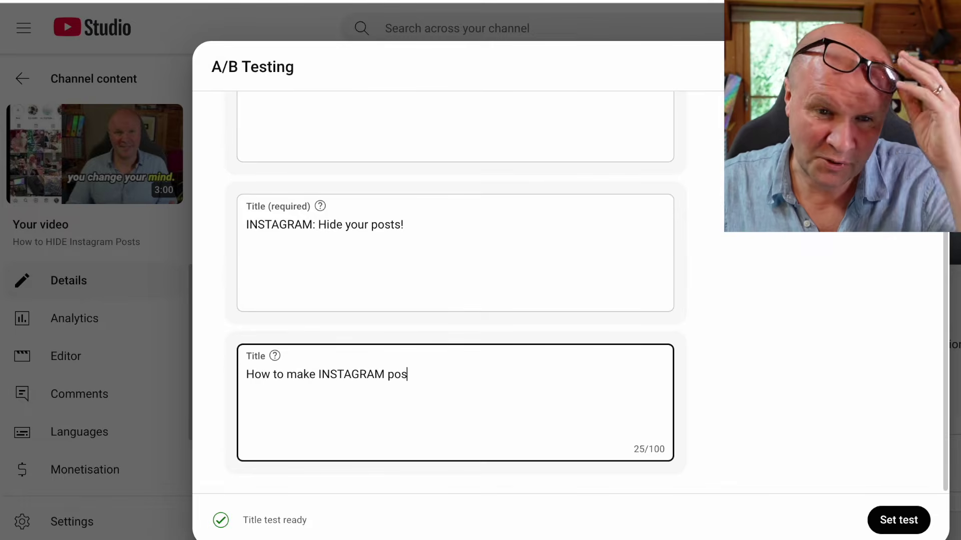
{"action": "type", "text": "How to make INSTAGRAM posts PRIVATE"}
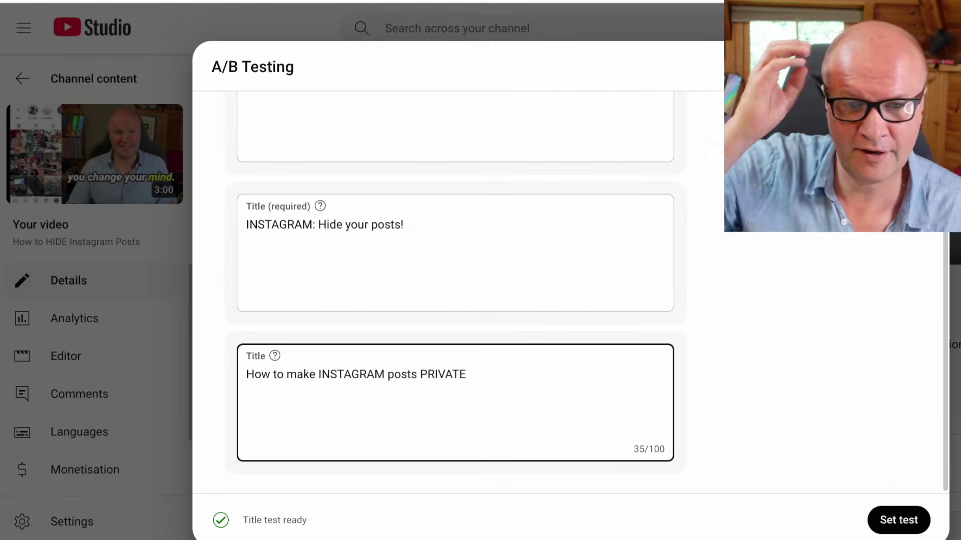
{"action": "type", "text": " and"}
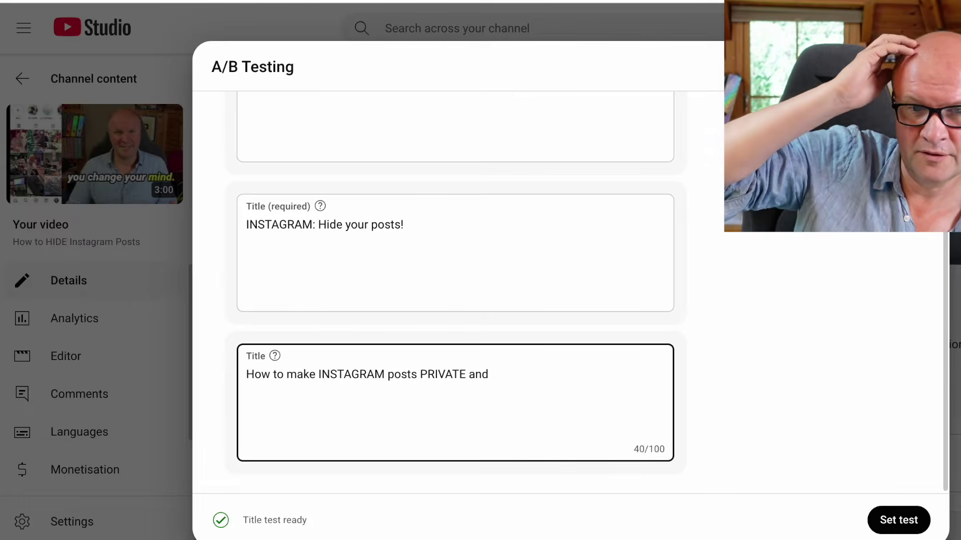
{"action": "type", "text": " HIDDEN!"}
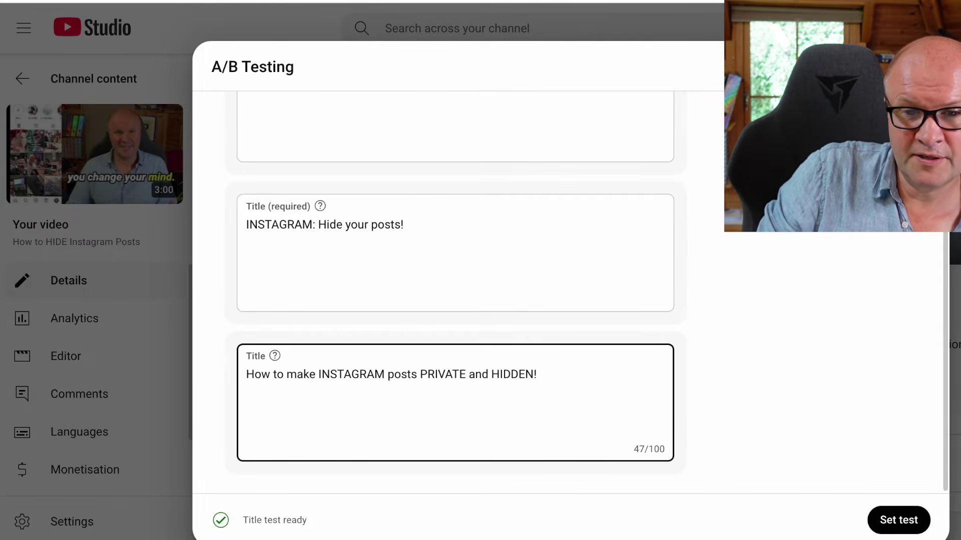
{"action": "scroll", "coordinate": [356, 366], "scroll_direction": "up", "scroll_amount": 3}
{"action": "scroll", "coordinate": [375, 361], "scroll_direction": "down", "scroll_amount": 3}
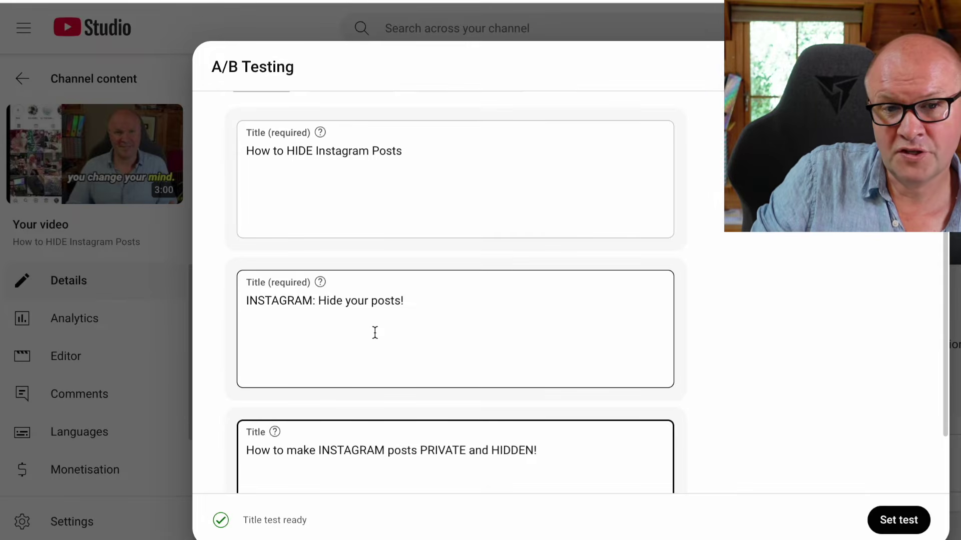
{"action": "scroll", "coordinate": [376, 331], "scroll_direction": "down", "scroll_amount": 3}
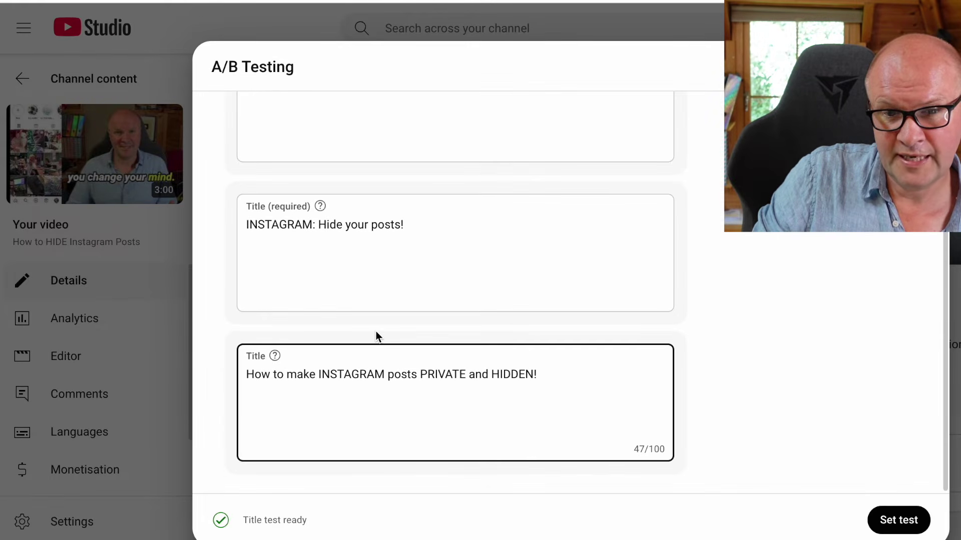
Set the title test, save the video's changes and return to the channel content list.
{"action": "left_click", "coordinate": [880, 522]}
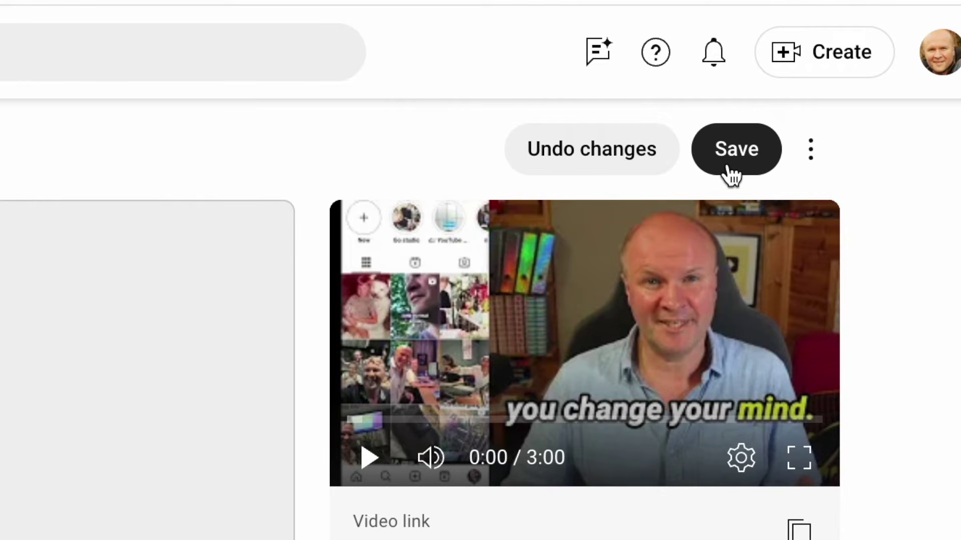
{"action": "left_click", "coordinate": [731, 172]}
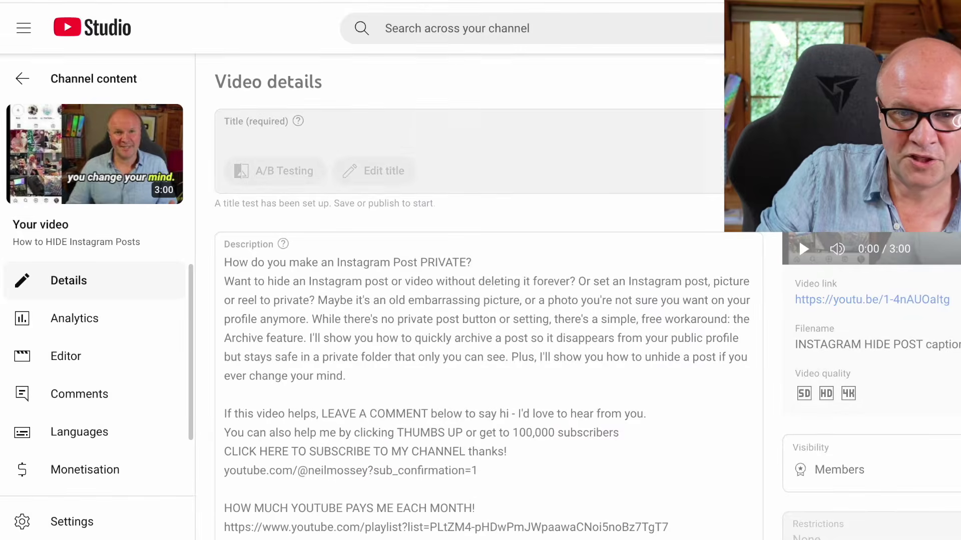
{"action": "left_click", "coordinate": [94, 79]}
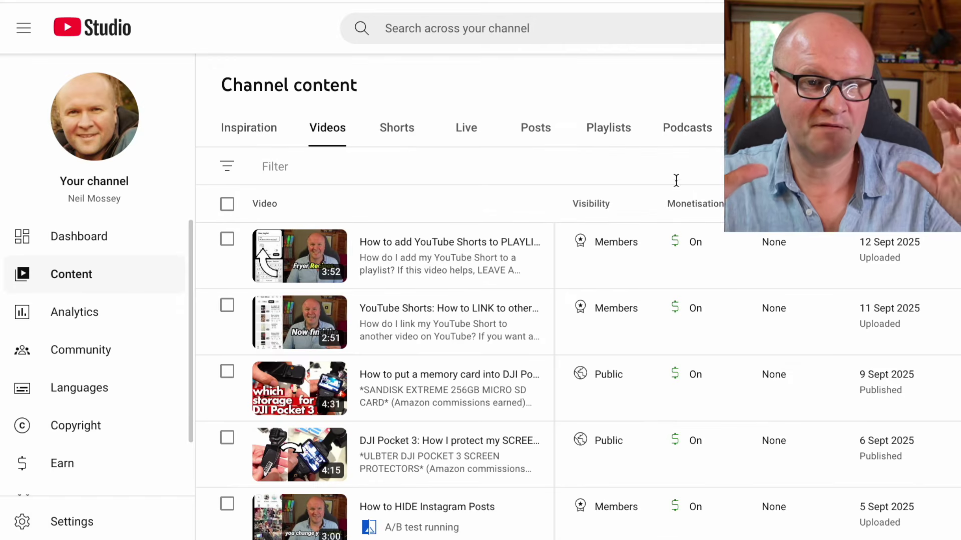
View the A/B test report of the "How to HIDE Instagram Posts" video from its details, then close the report.
{"action": "mouse_move", "coordinate": [717, 279]}
{"action": "scroll", "coordinate": [701, 286], "scroll_direction": "down", "scroll_amount": 1}
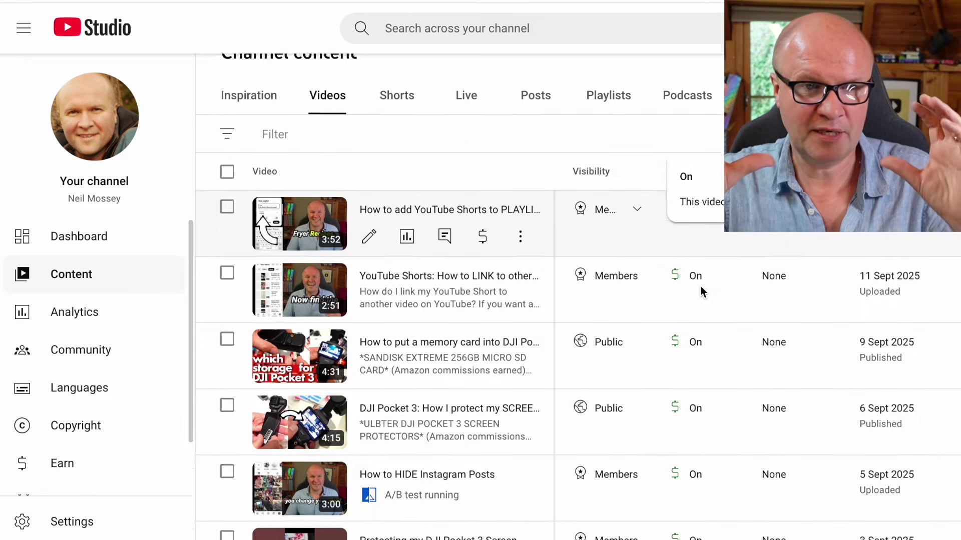
{"action": "scroll", "coordinate": [700, 287], "scroll_direction": "down", "scroll_amount": 4}
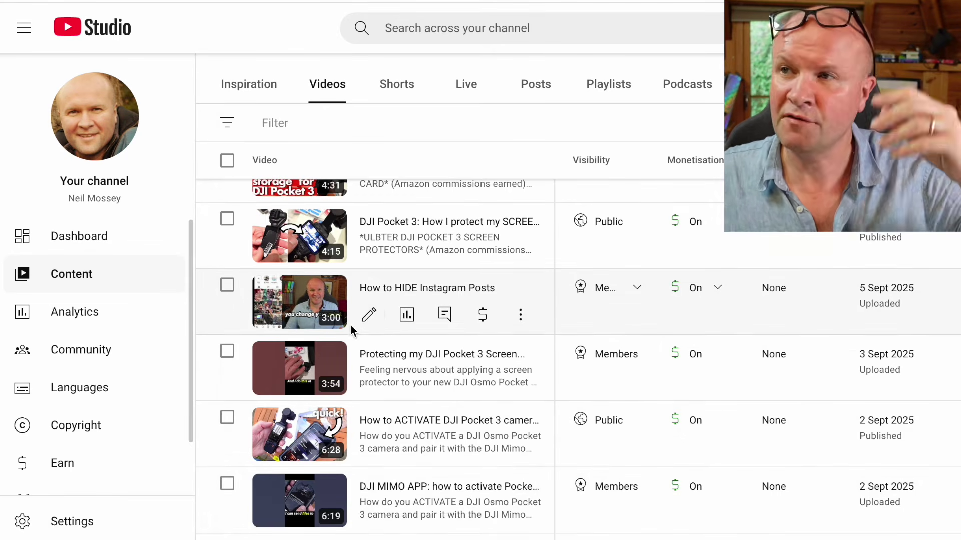
{"action": "left_click", "coordinate": [364, 322]}
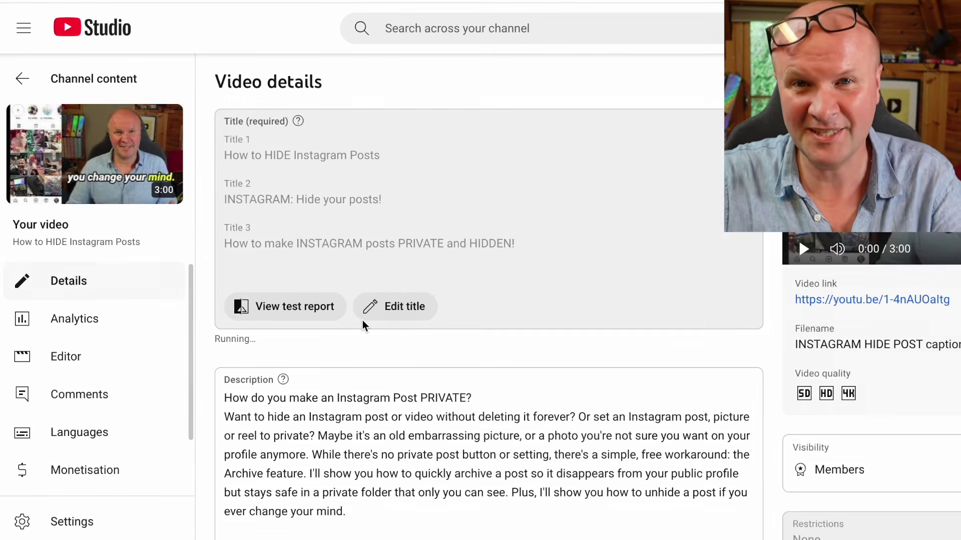
{"action": "left_click", "coordinate": [323, 304]}
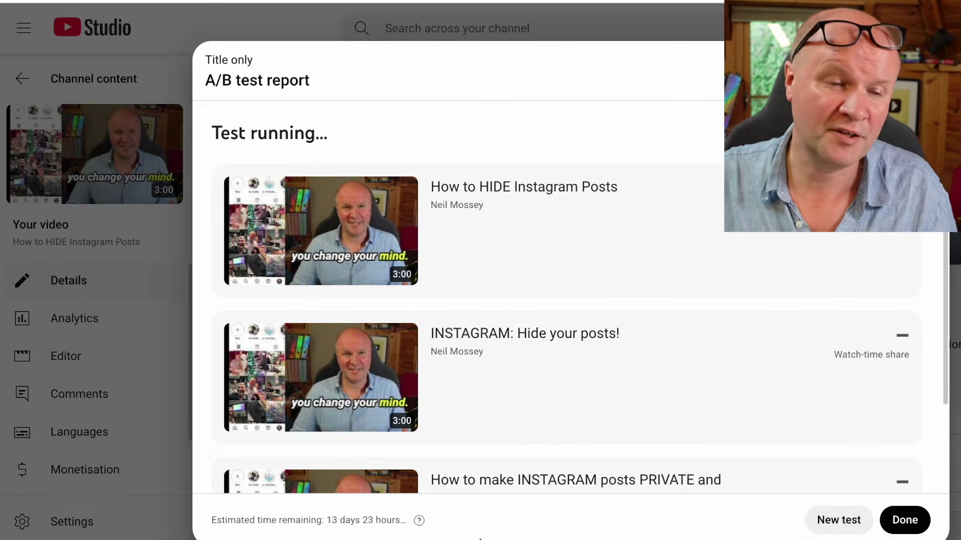
{"action": "left_click", "coordinate": [904, 531]}
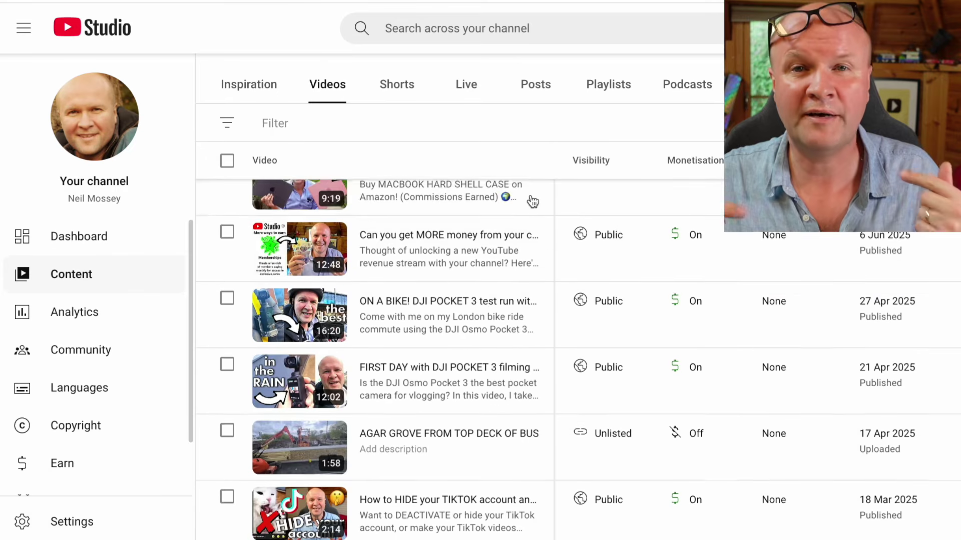
Open the details of the YouTube Shorts thumbnail video from the channel content list.
{"action": "scroll", "coordinate": [530, 198], "scroll_direction": "down", "scroll_amount": 6}
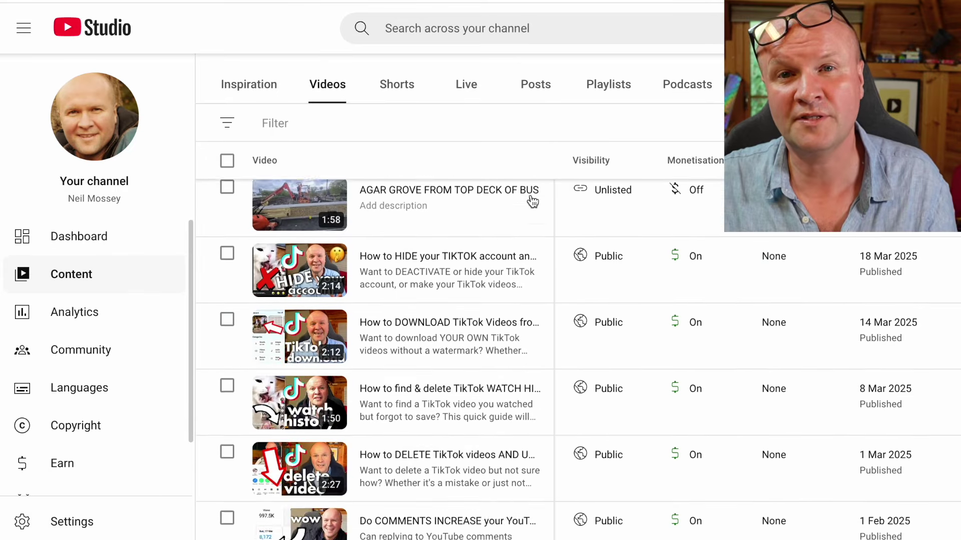
{"action": "scroll", "coordinate": [532, 198], "scroll_direction": "down", "scroll_amount": 5}
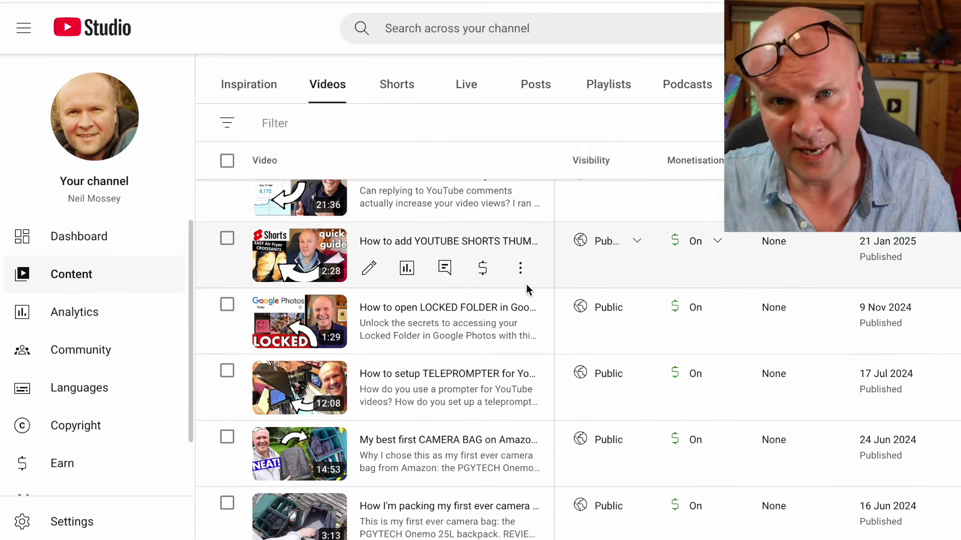
{"action": "left_click", "coordinate": [373, 269]}
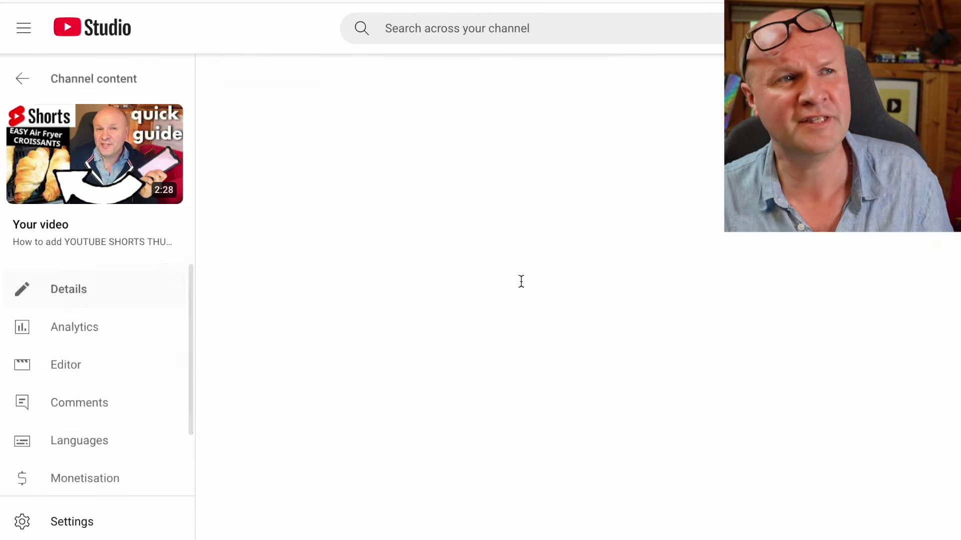
View the Shorts video's thumbnail A/B test report, close it and return to the channel content list.
{"action": "scroll", "coordinate": [521, 281], "scroll_direction": "down", "scroll_amount": 10}
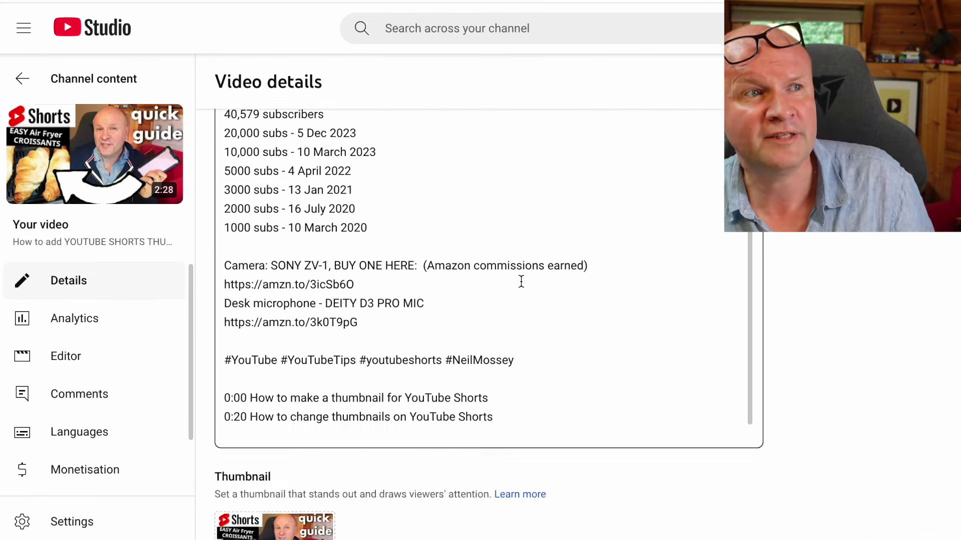
{"action": "mouse_move", "coordinate": [328, 254]}
{"action": "left_click", "coordinate": [319, 231]}
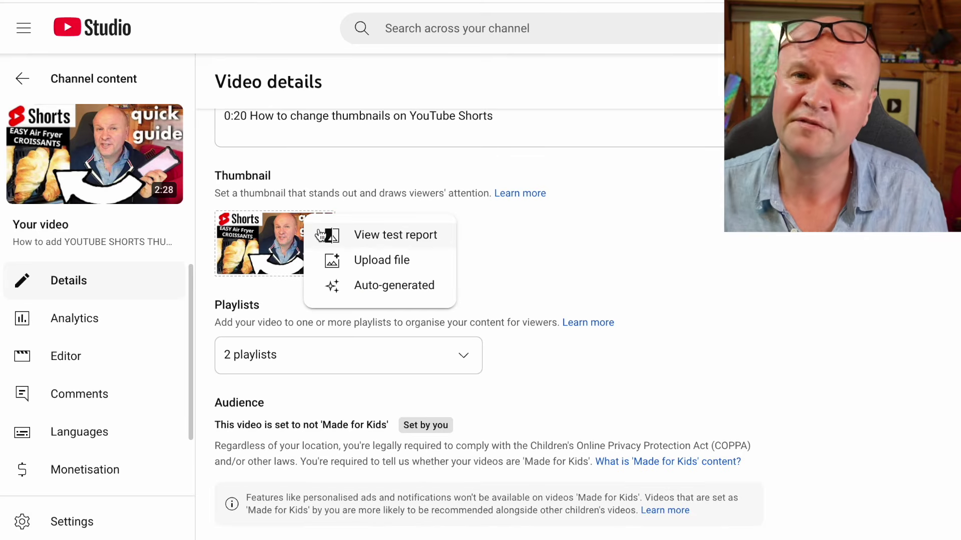
{"action": "left_click", "coordinate": [388, 241]}
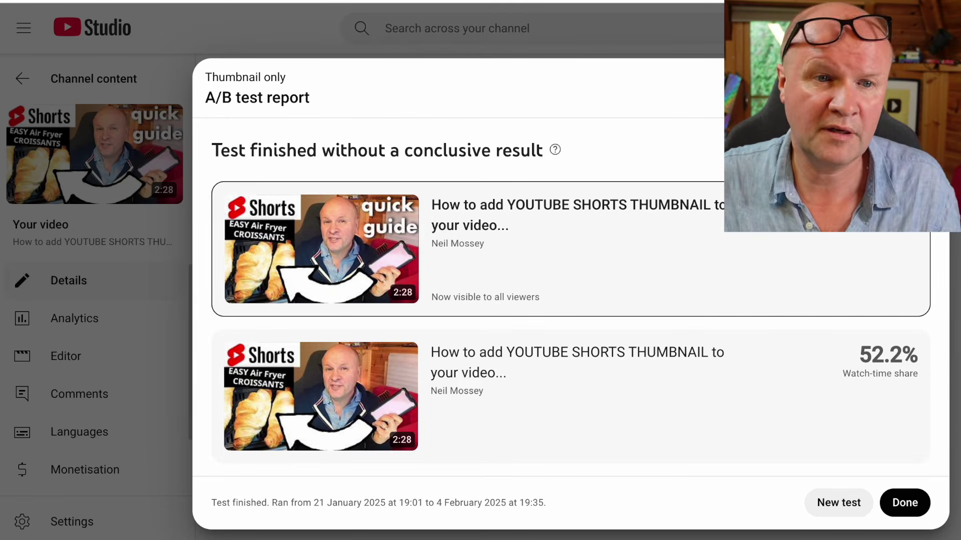
{"action": "key", "text": "Escape"}
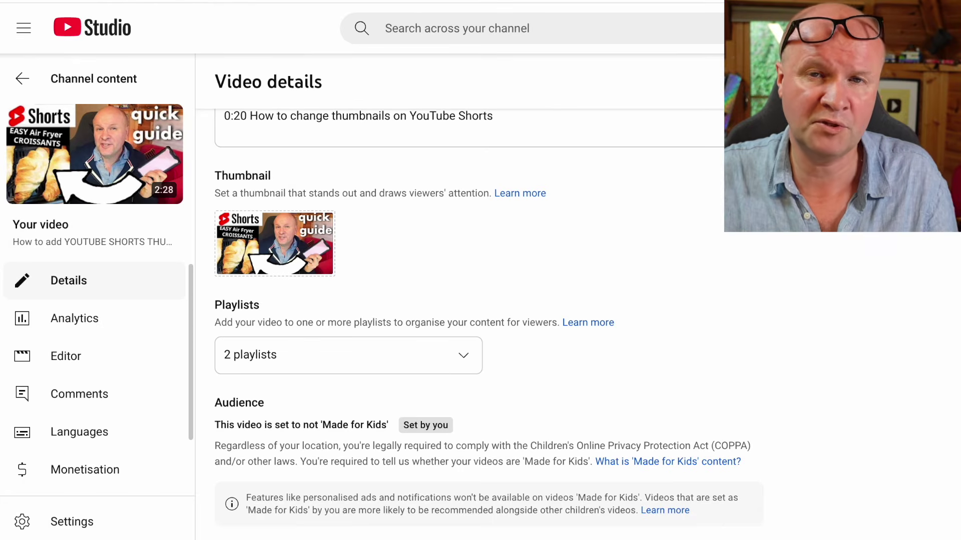
{"action": "left_click", "coordinate": [17, 92]}
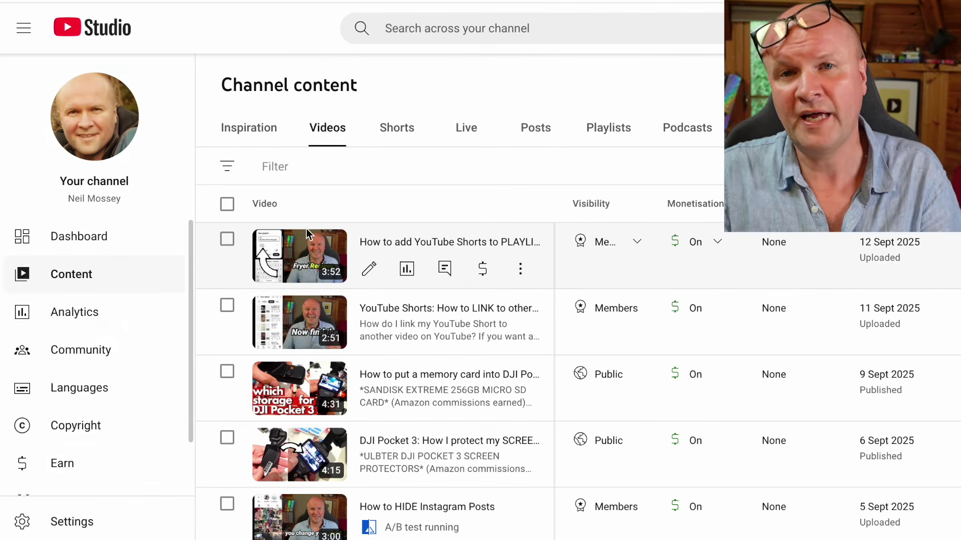
Look through the channel's video list, from the recent uploads to the end of the page and back.
{"action": "scroll", "coordinate": [306, 229], "scroll_direction": "down", "scroll_amount": 10}
{"action": "scroll", "coordinate": [307, 229], "scroll_direction": "down", "scroll_amount": 20}
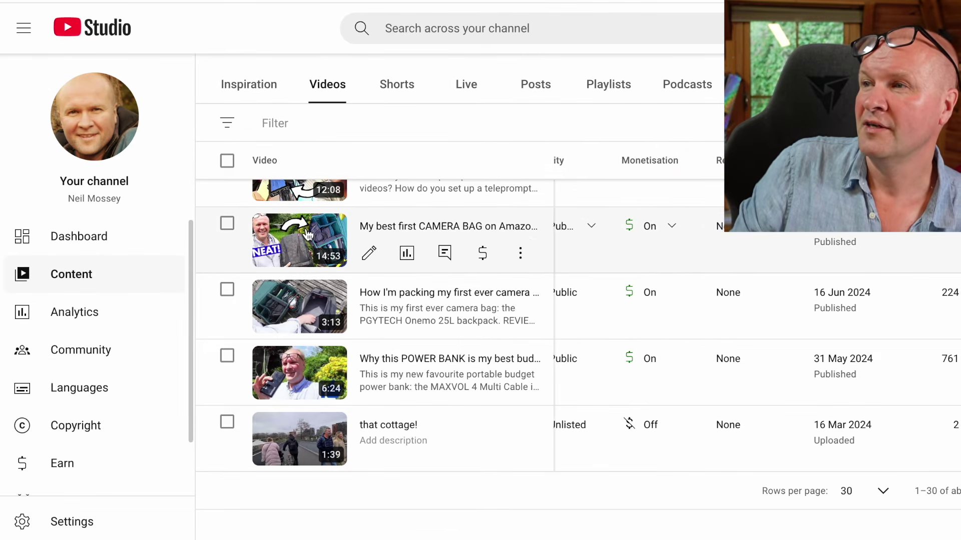
{"action": "scroll", "coordinate": [307, 234], "scroll_direction": "up", "scroll_amount": 7}
{"action": "scroll", "coordinate": [308, 234], "scroll_direction": "up", "scroll_amount": 15}
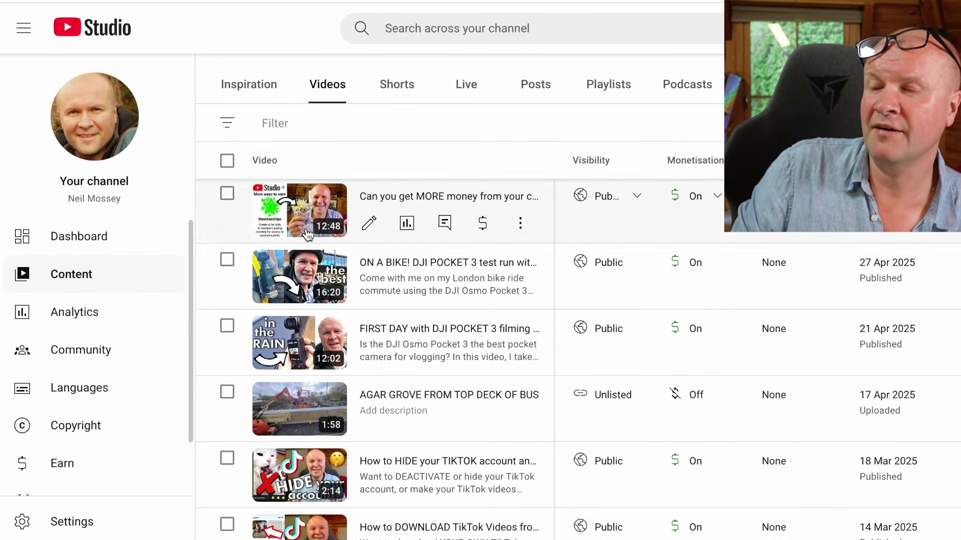
{"action": "scroll", "coordinate": [307, 234], "scroll_direction": "up", "scroll_amount": 11}
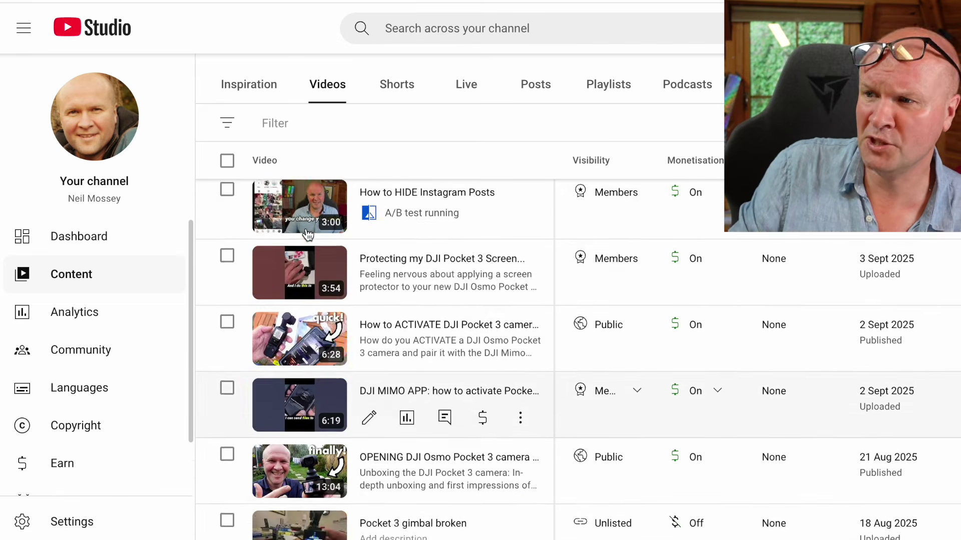
{"action": "scroll", "coordinate": [308, 234], "scroll_direction": "down", "scroll_amount": 20}
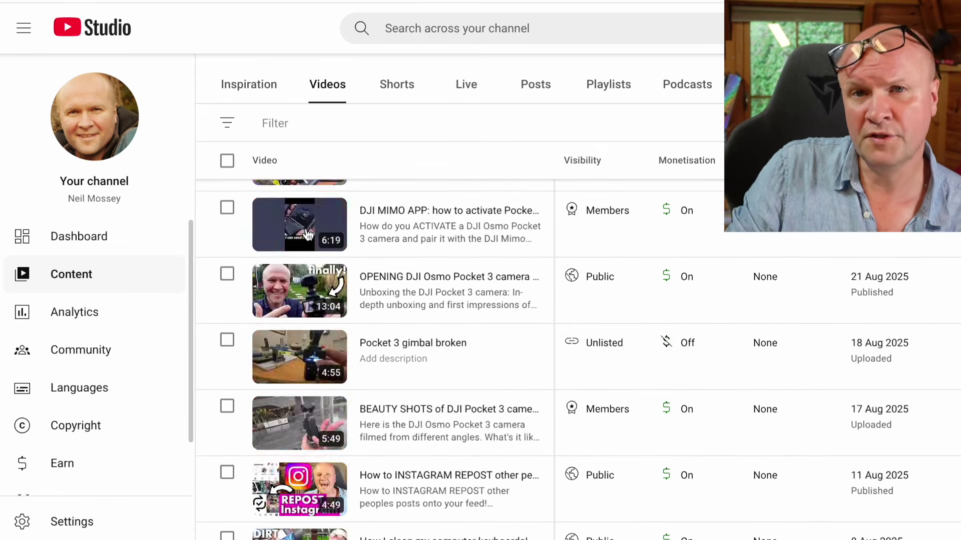